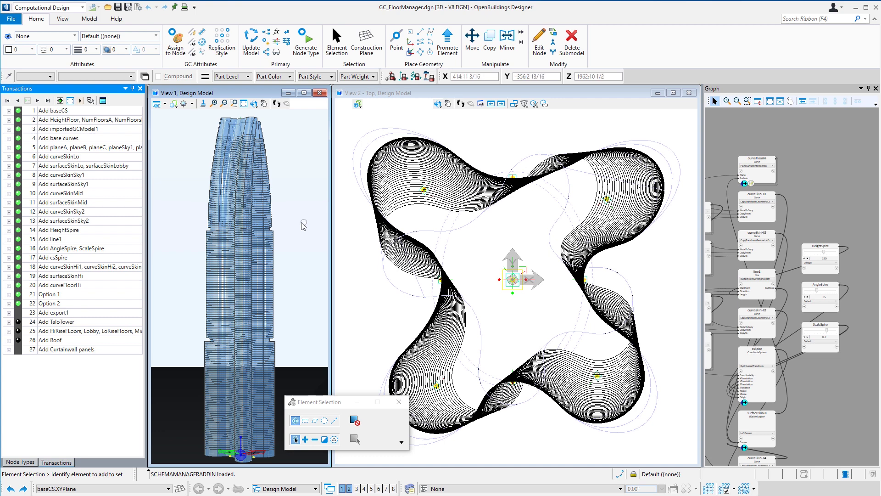
Step: Roll back to transaction 14, then replay 'Add HeightSpire' and the 'Add line1' spire axis
click(18, 230)
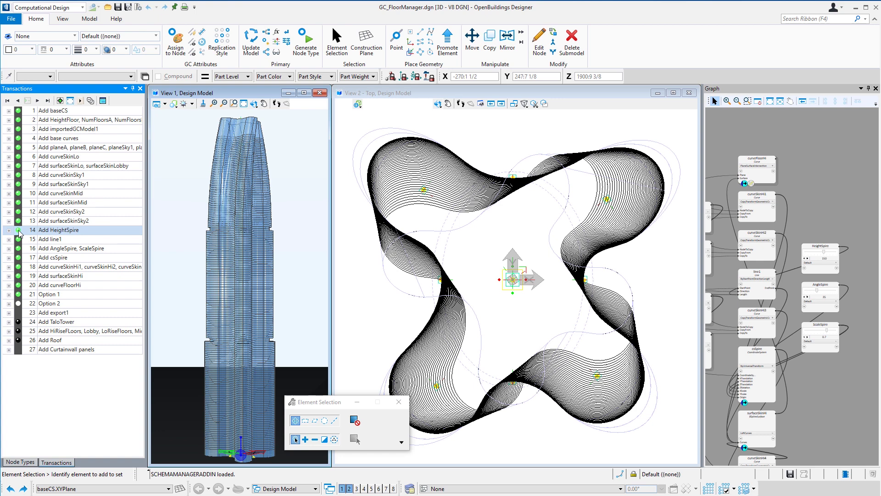
click(18, 230)
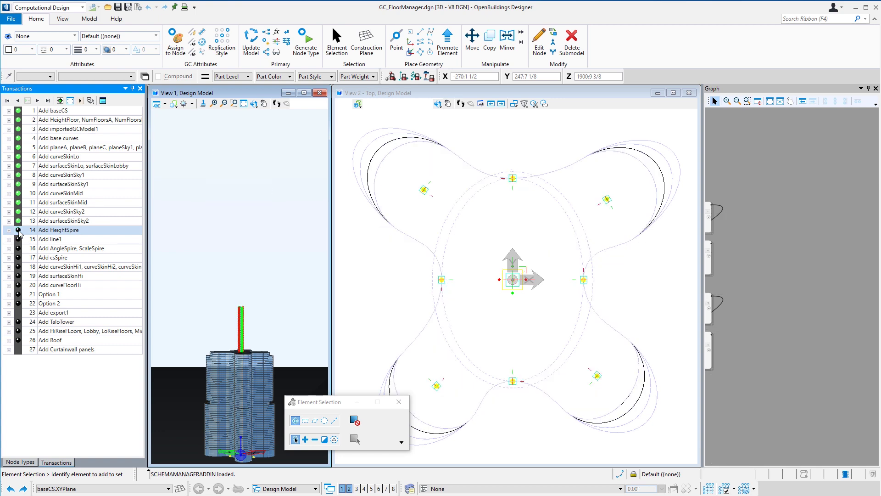
click(19, 231)
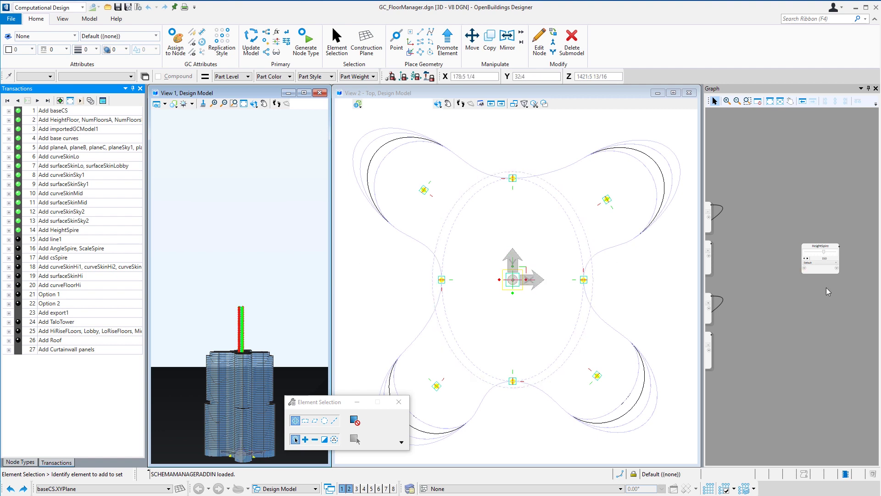
scroll(834, 282, up, 3)
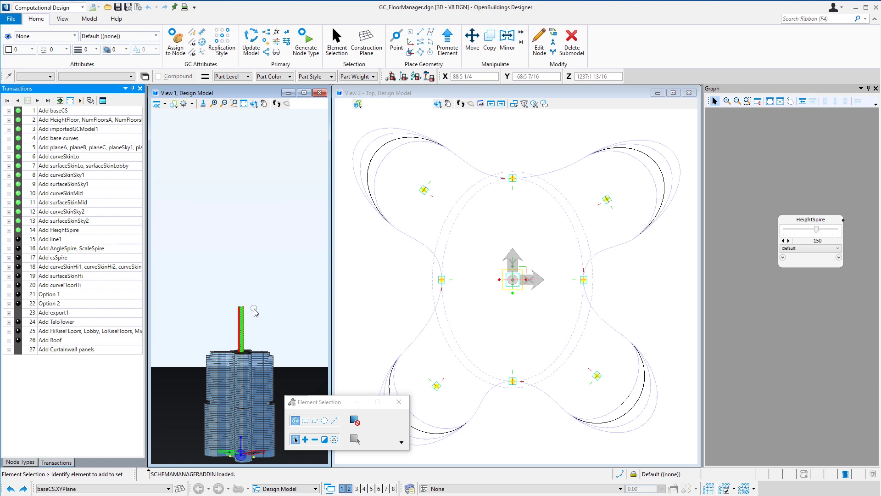
click(19, 240)
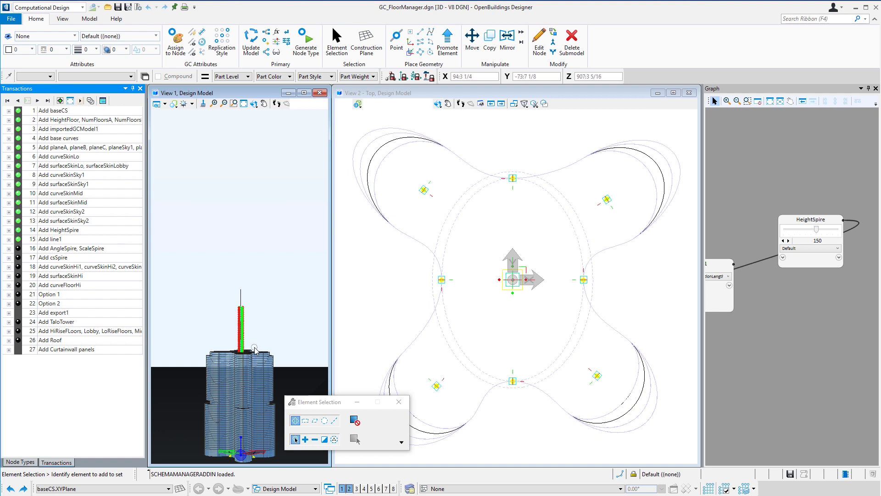
click(248, 289)
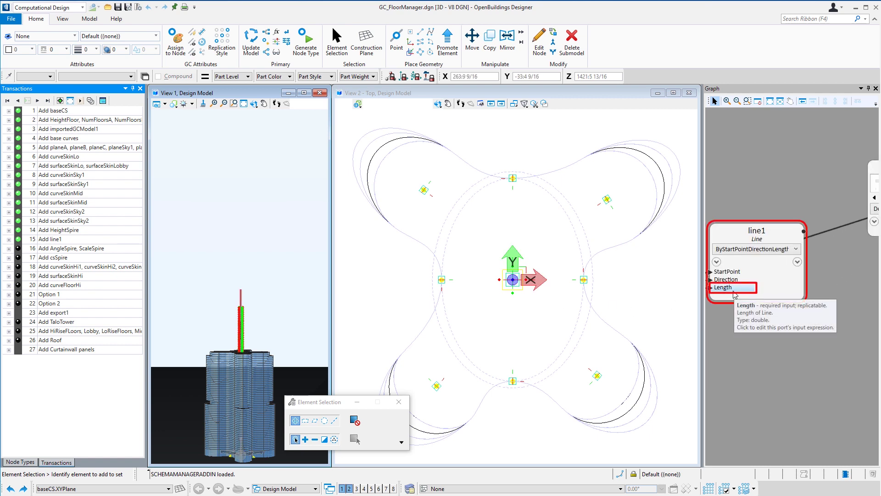
Step: Inspect the expression driving line1's Length in the full Editor, then close it
click(734, 295)
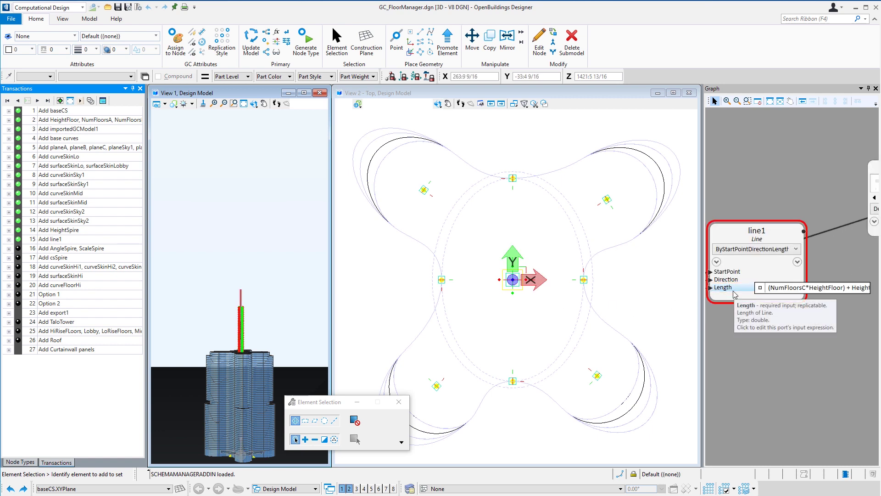
click(760, 288)
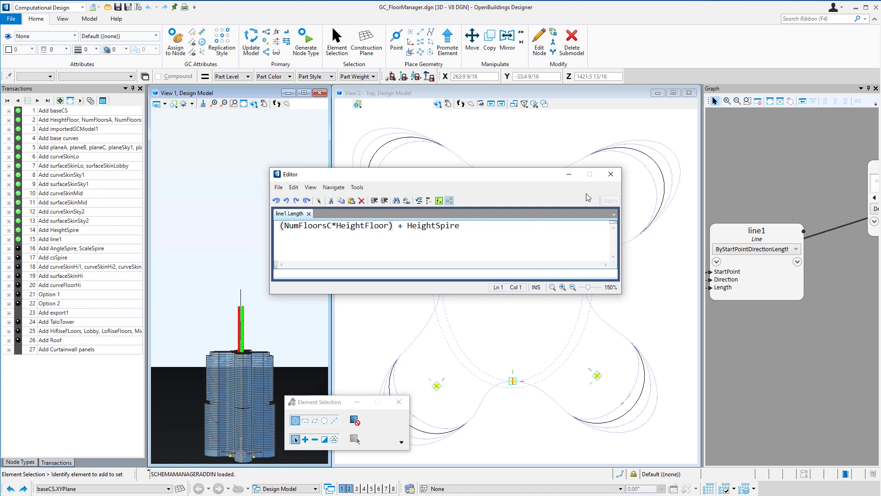
click(610, 174)
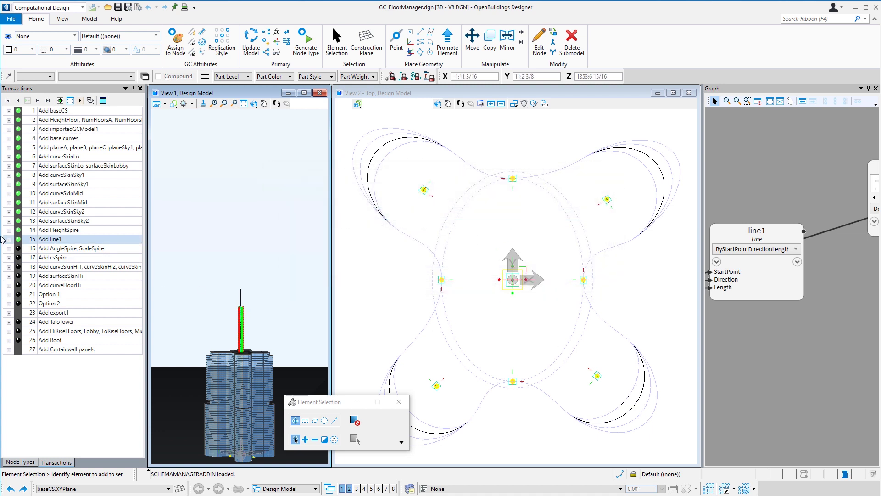
Step: Replay transaction 16, adding the AngleSpire (10) and ScaleSpire (0.9) sliders
click(20, 250)
click(19, 251)
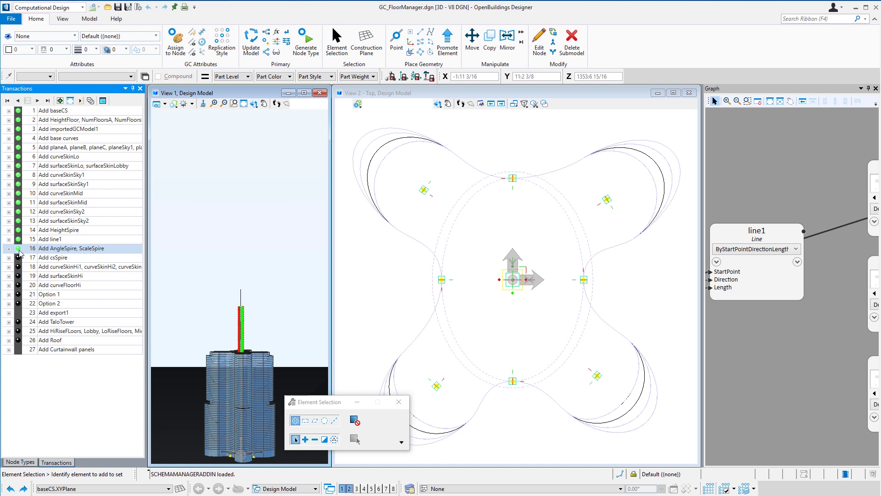
scroll(766, 328, down, 2)
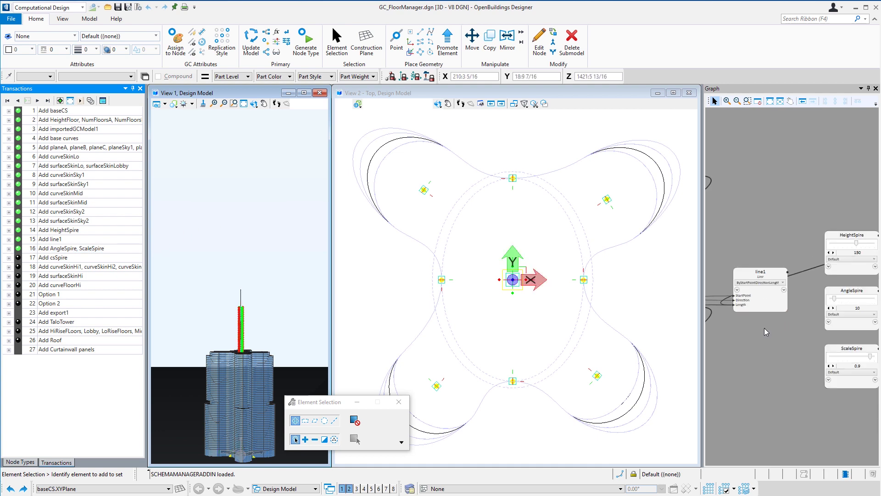
scroll(765, 329, down, 1)
scroll(765, 328, down, 2)
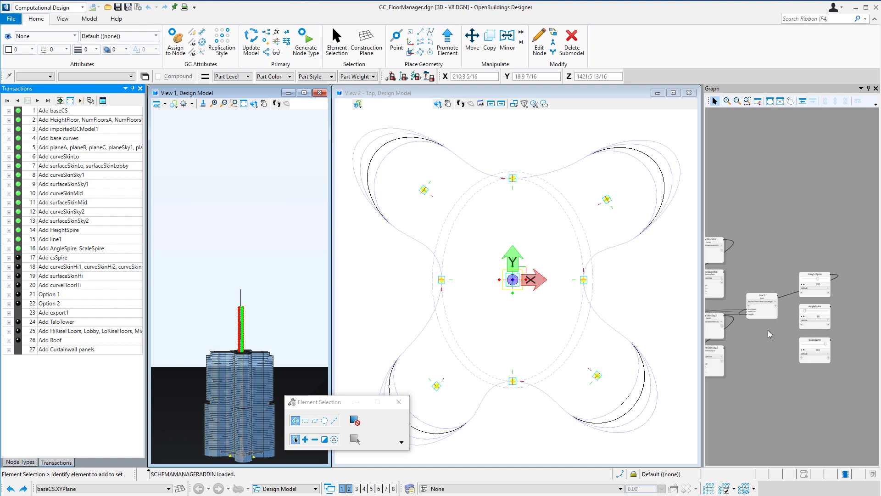
scroll(832, 370, up, 3)
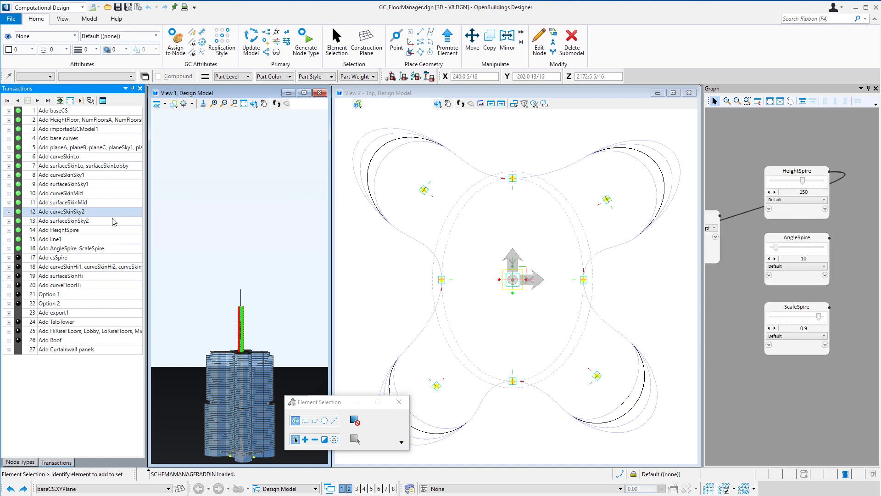
Step: Replay transaction 17, placing the csSpire coordinate system built ByUniversalTransform
click(18, 258)
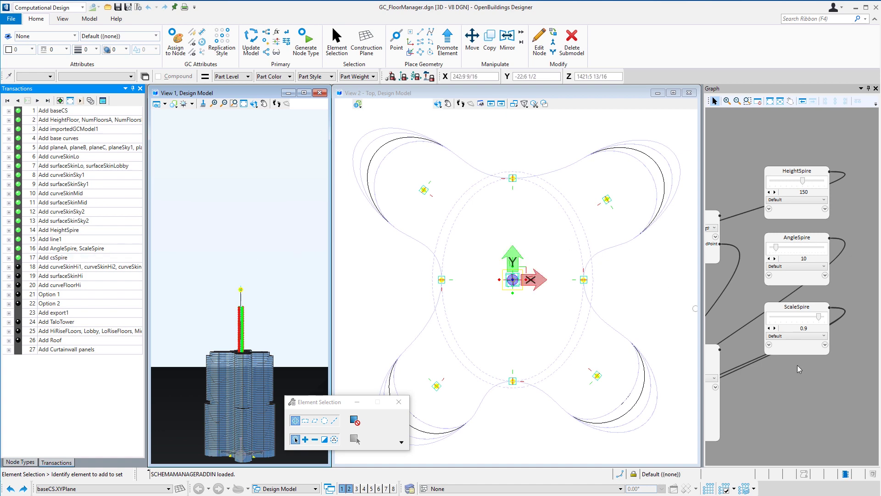
scroll(841, 365, down, 3)
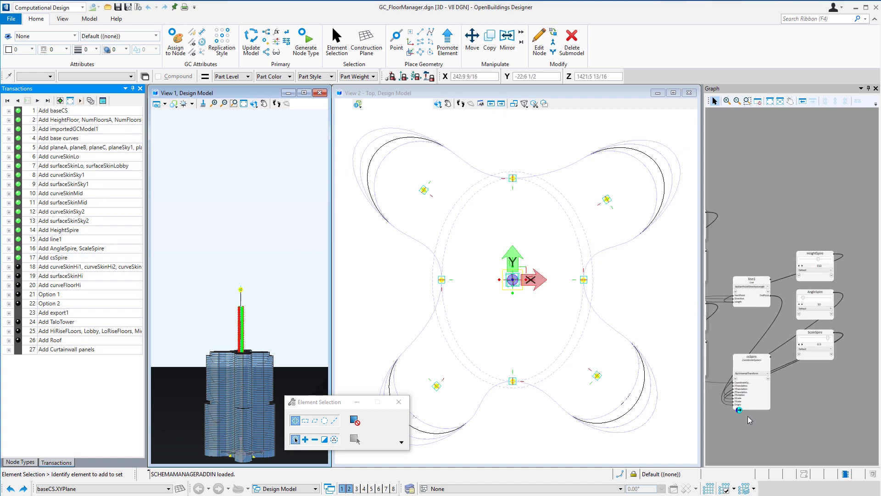
scroll(747, 415, up, 3)
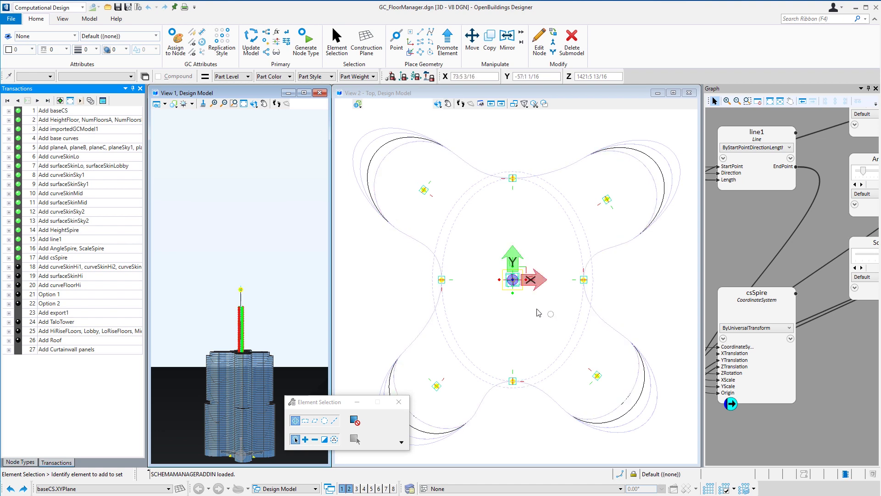
scroll(518, 284, up, 2)
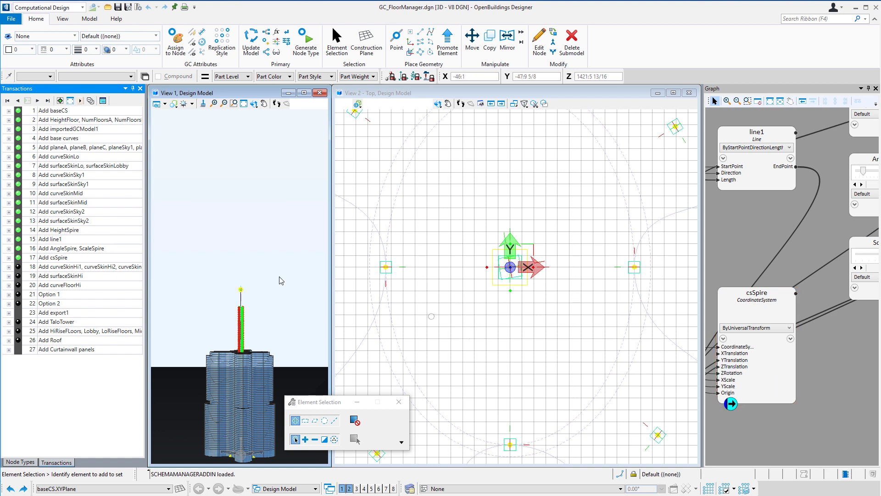
Step: Replay transactions 18 and 19, adding the curveSkinHi curves and the surfaceSkinHi skin
click(17, 268)
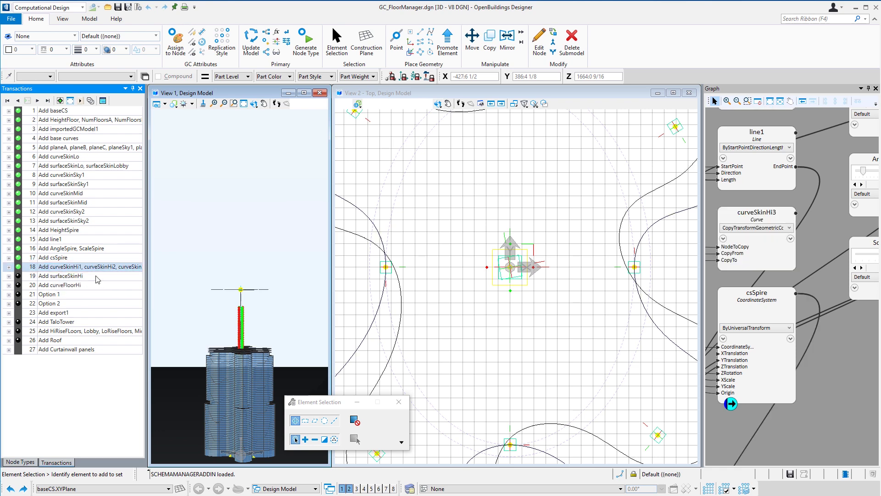
scroll(485, 301, down, 3)
scroll(486, 301, down, 2)
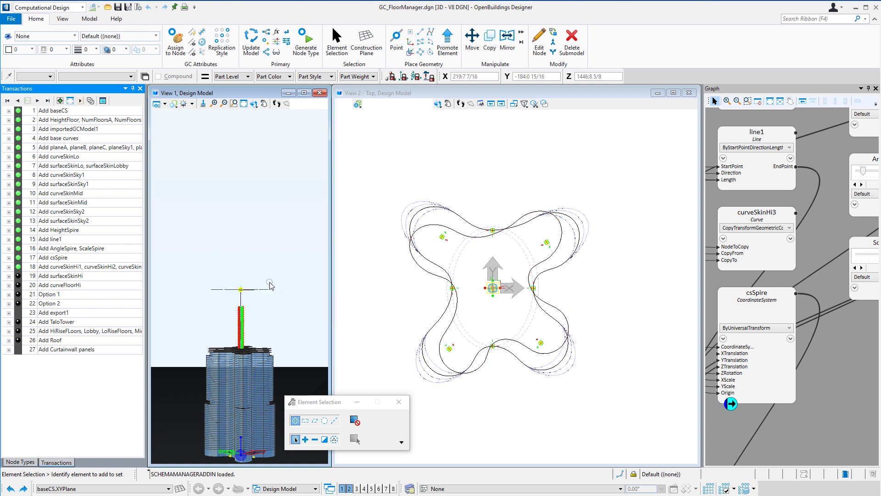
click(21, 276)
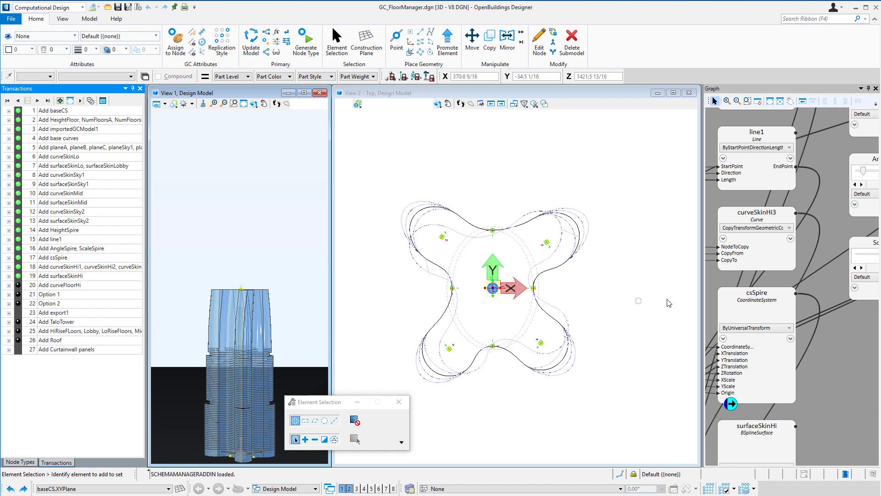
Step: Drag the AngleSpire slider to 5 and the ScaleSpire slider to 0.9
scroll(765, 282, down, 1)
scroll(764, 278, down, 2)
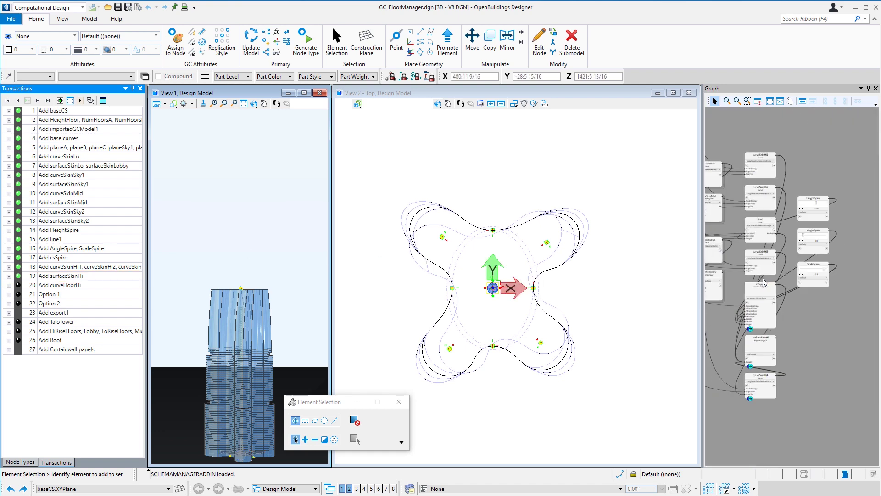
scroll(846, 250, up, 2)
scroll(843, 246, up, 2)
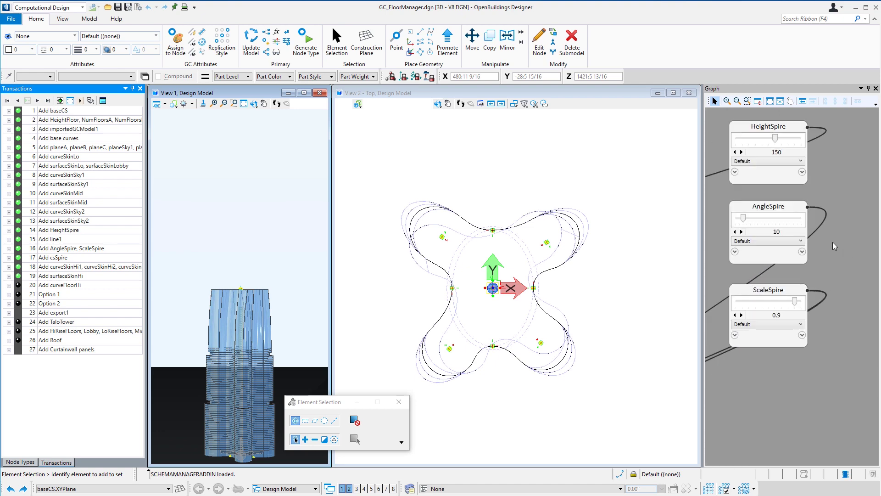
click(744, 223)
drag(745, 222, 725, 226)
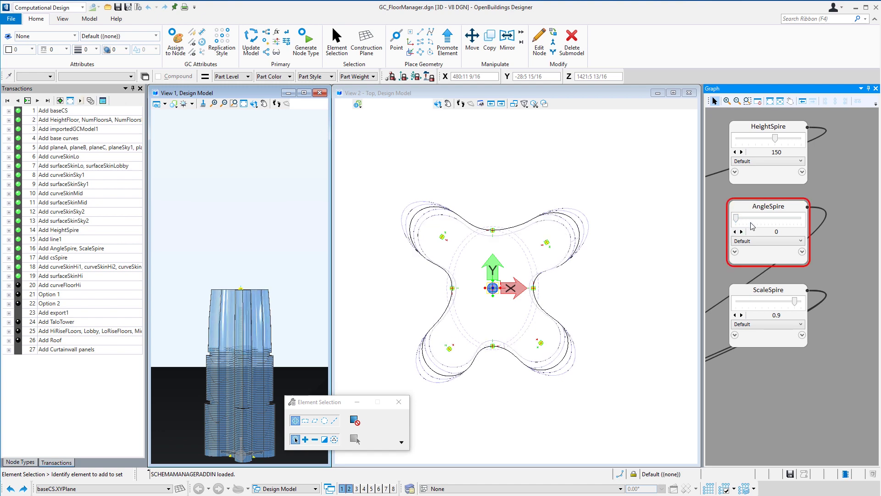
click(742, 220)
mouse_move(743, 223)
mouse_down()
mouse_move(776, 230)
mouse_move(742, 228)
mouse_up()
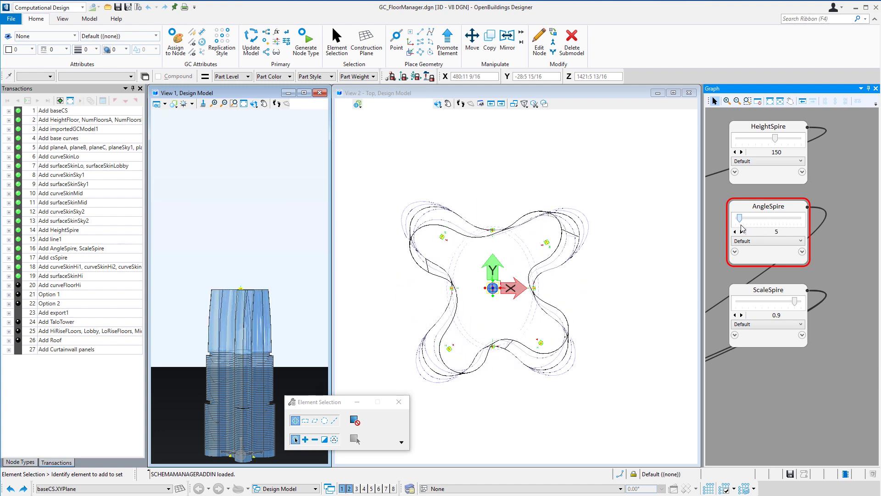
mouse_move(795, 304)
mouse_down()
mouse_move(739, 304)
mouse_move(806, 309)
mouse_move(792, 308)
mouse_up()
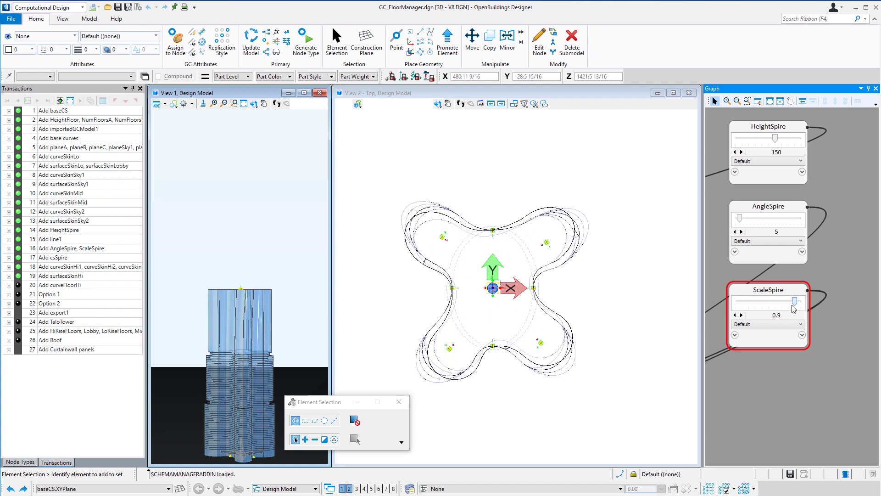
click(778, 378)
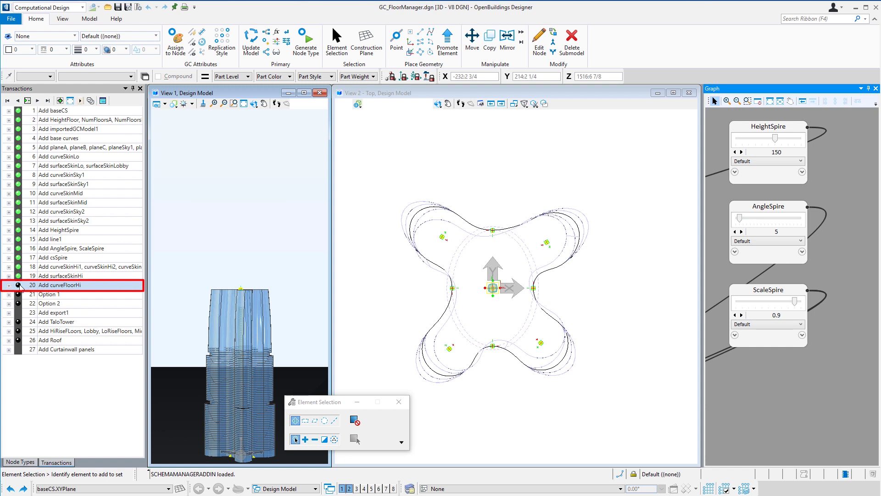
Step: Play curveFloorHi to generate floor curves, then step to Option 1 (AngleSpire 0, ScaleSpire 1.0)
click(18, 285)
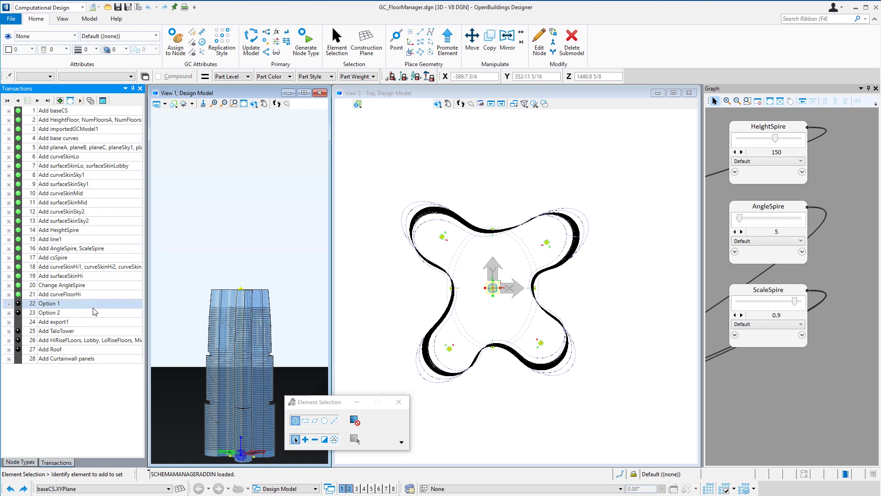
click(18, 303)
Step: Apply Option 1's straight spire, then Option 2 with AngleSpire 35 and ScaleSpire 0.7
click(18, 303)
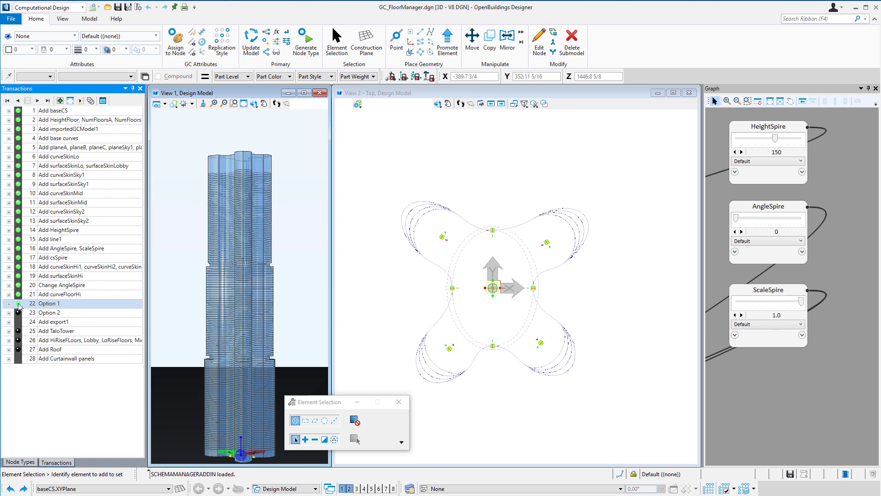
click(18, 313)
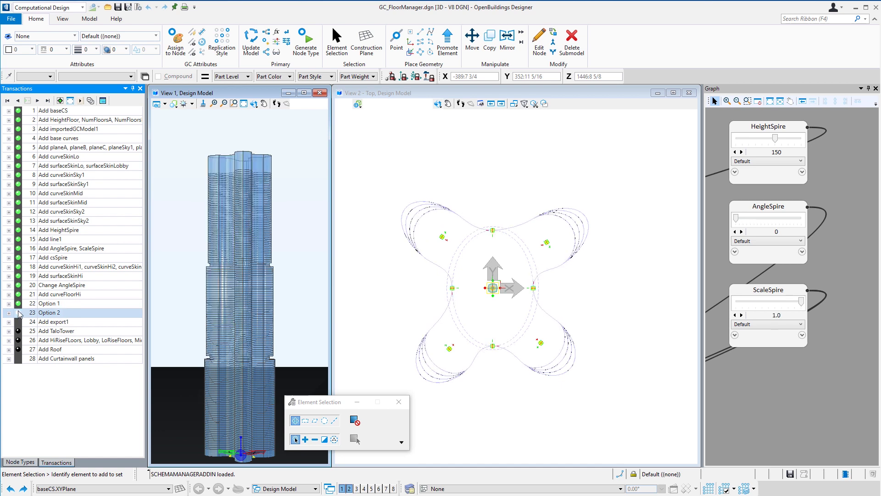
click(18, 312)
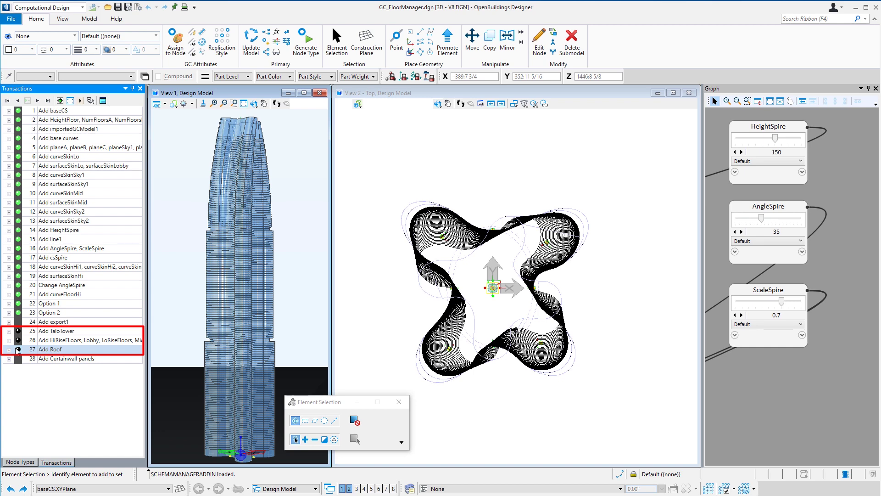
click(18, 349)
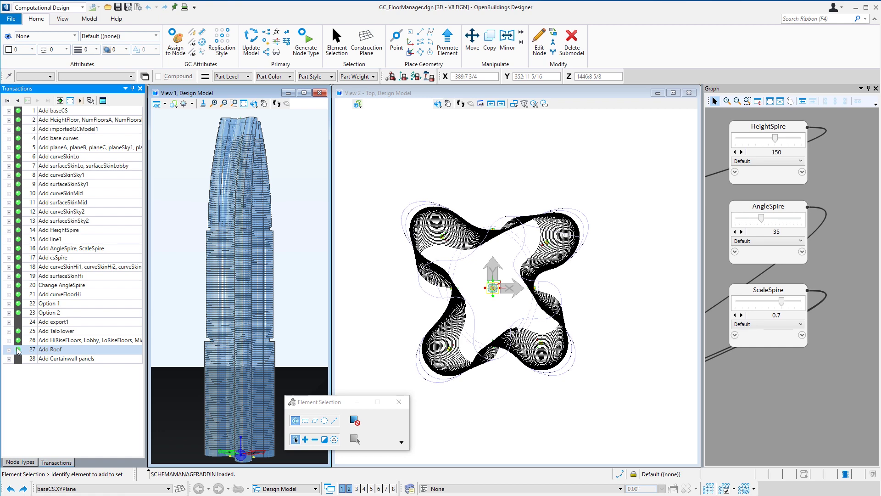
Step: Play the remaining transactions through 26 to build the full twisted, tapered tower
click(18, 349)
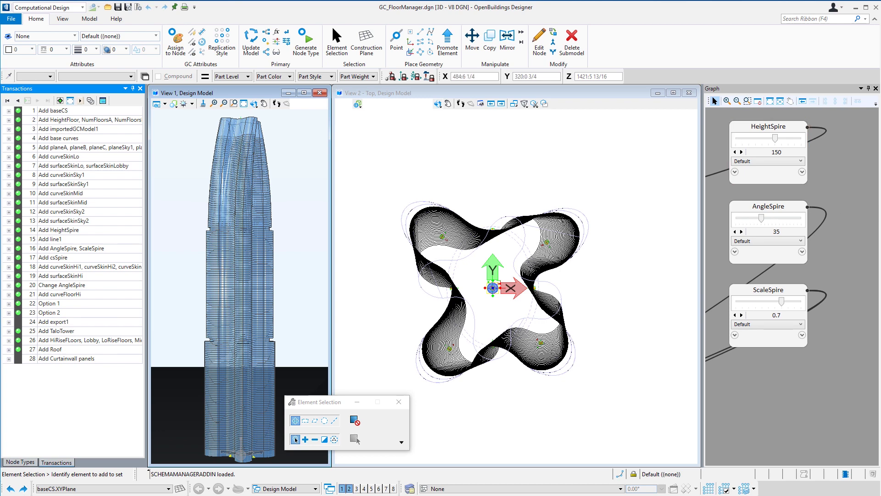
scroll(858, 201, down, 5)
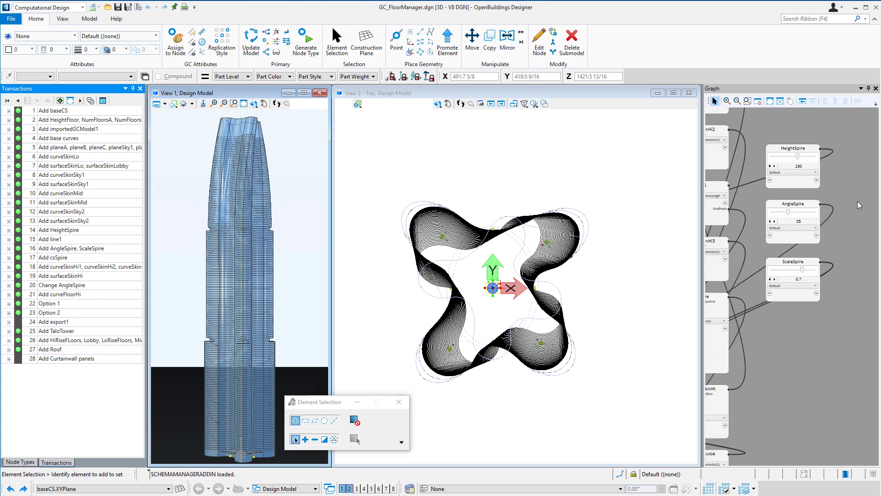
scroll(860, 203, down, 2)
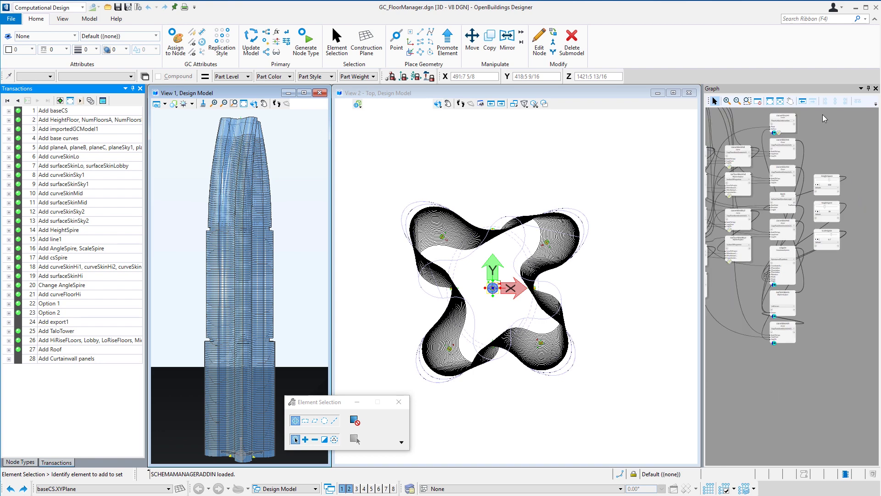
scroll(807, 111, up, 4)
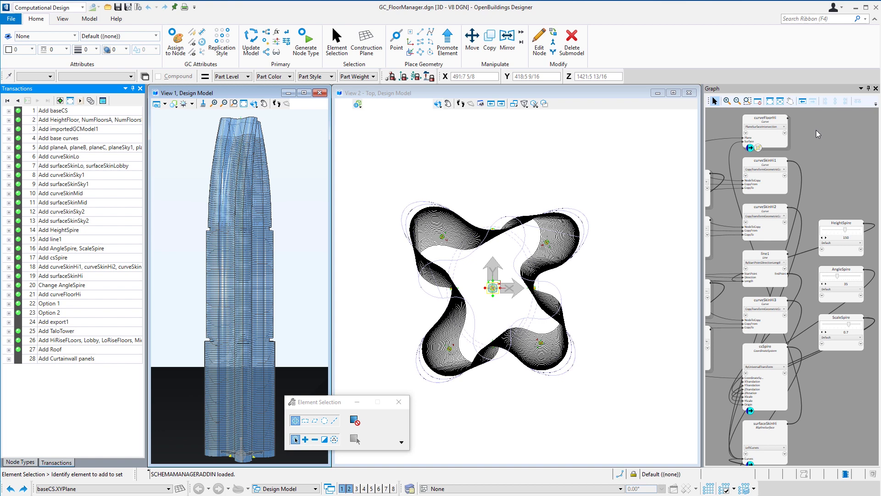
scroll(731, 120, up, 3)
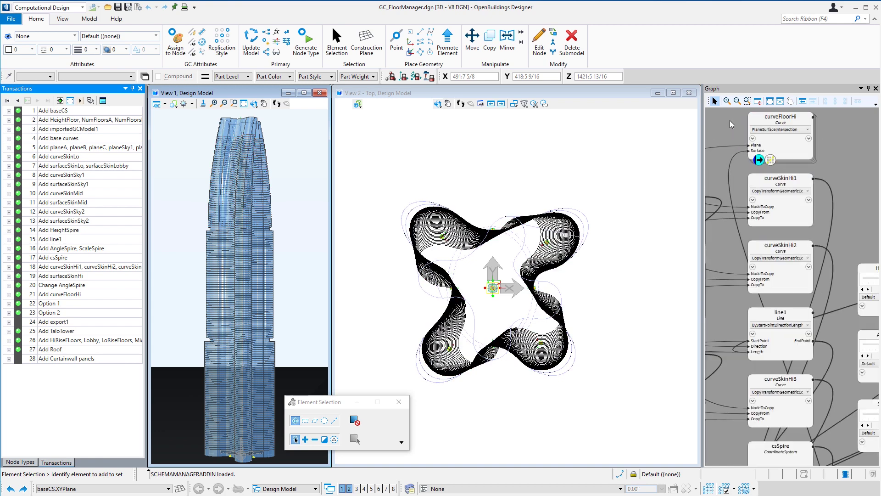
right_click(799, 163)
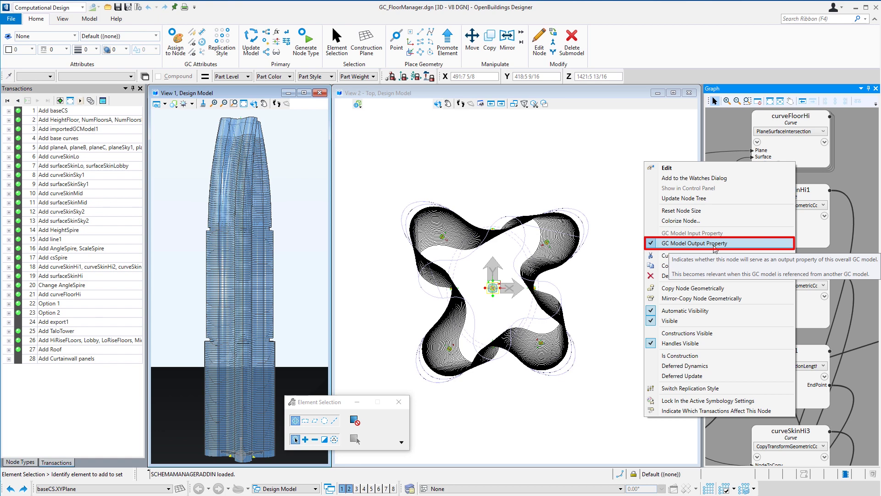
click(855, 152)
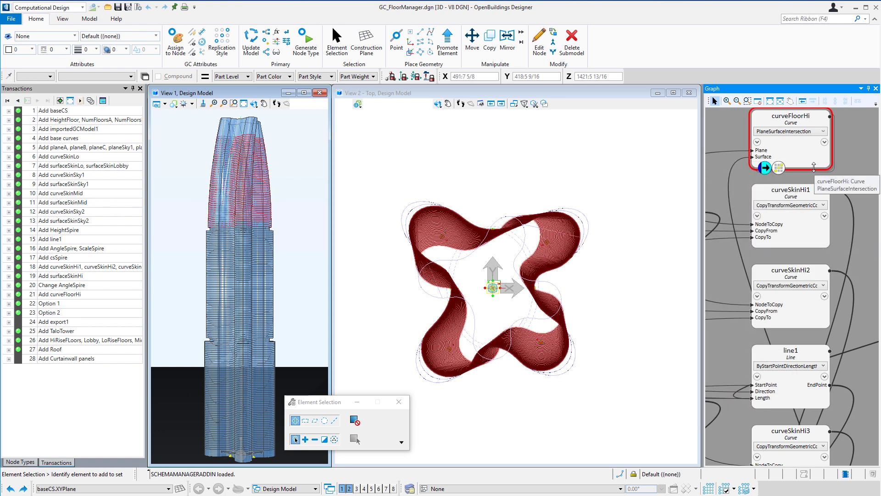
scroll(857, 155, down, 5)
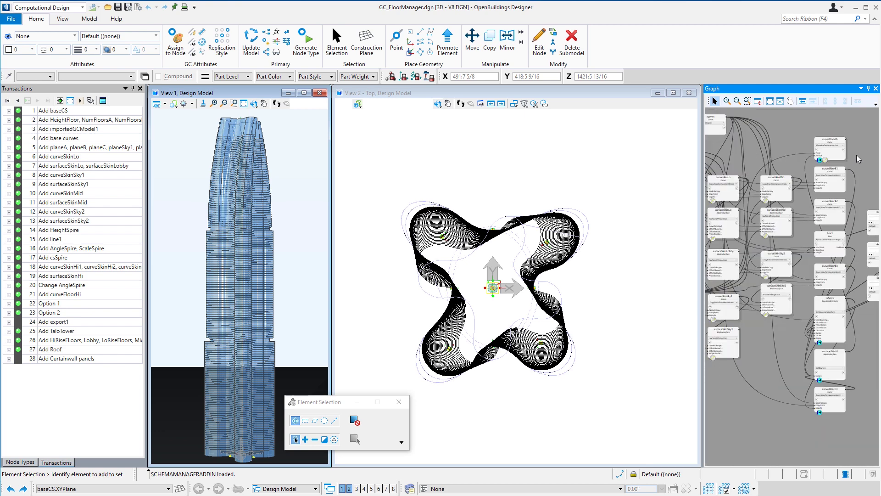
scroll(862, 357, up, 4)
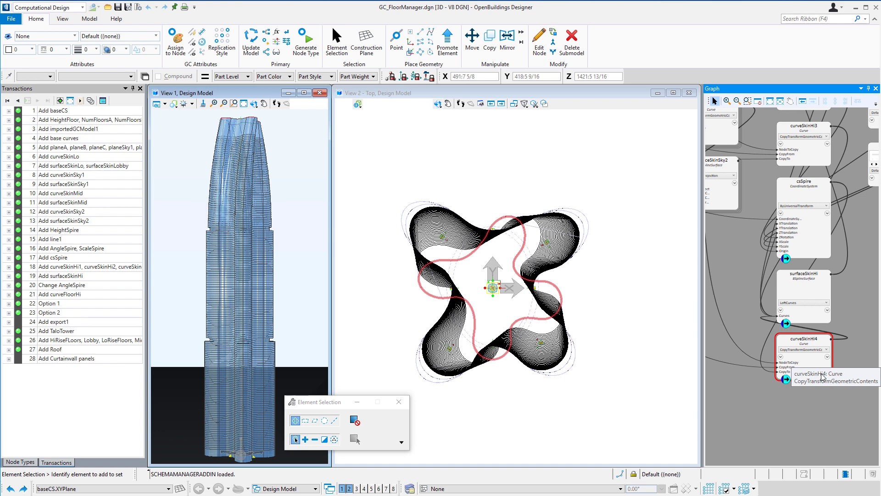
scroll(827, 400, up, 1)
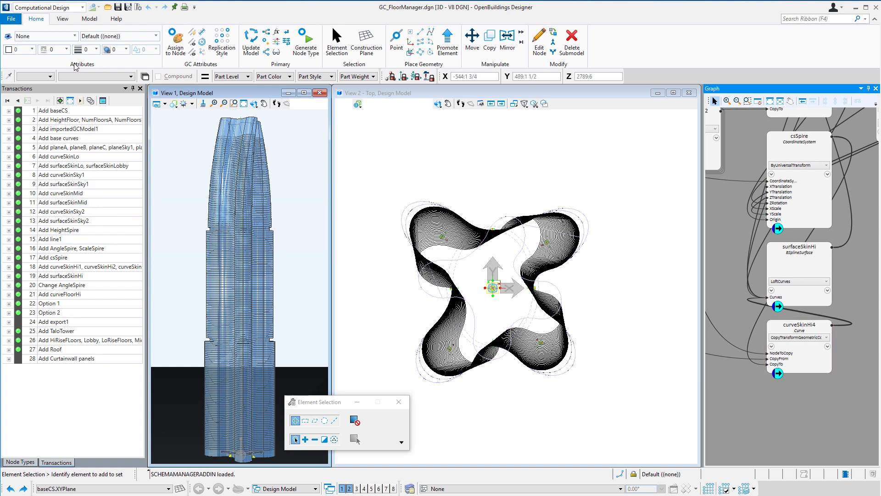
Step: Open GC_Floor-Hi-Spire.dgn from the recent files list
click(16, 21)
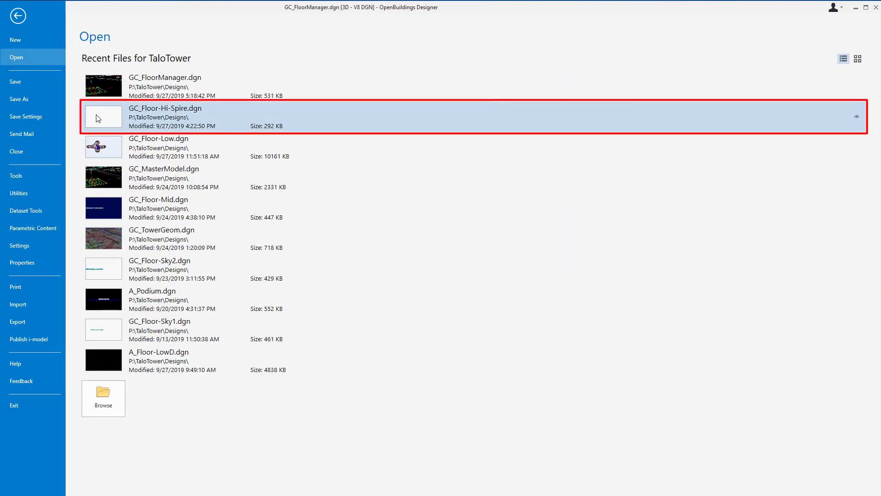
click(97, 118)
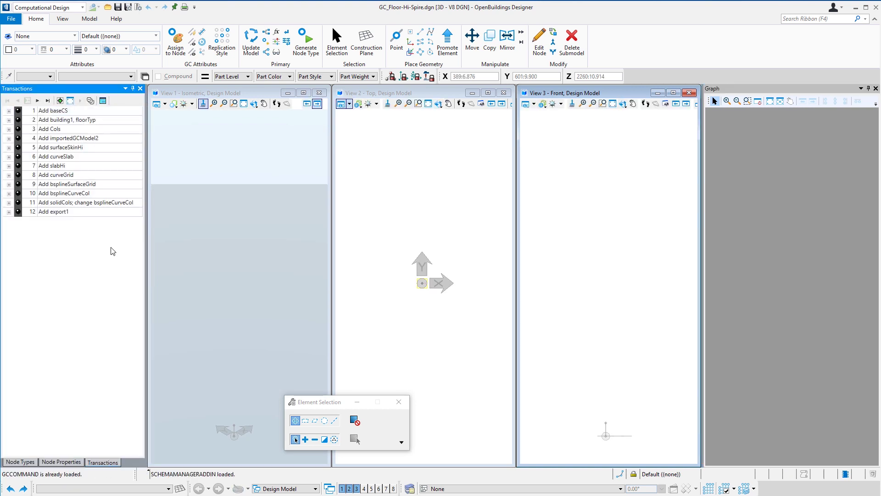
Step: Play transactions 1–3, fit the graph, then play 'Add importedGCModel2' to load the spire
click(18, 129)
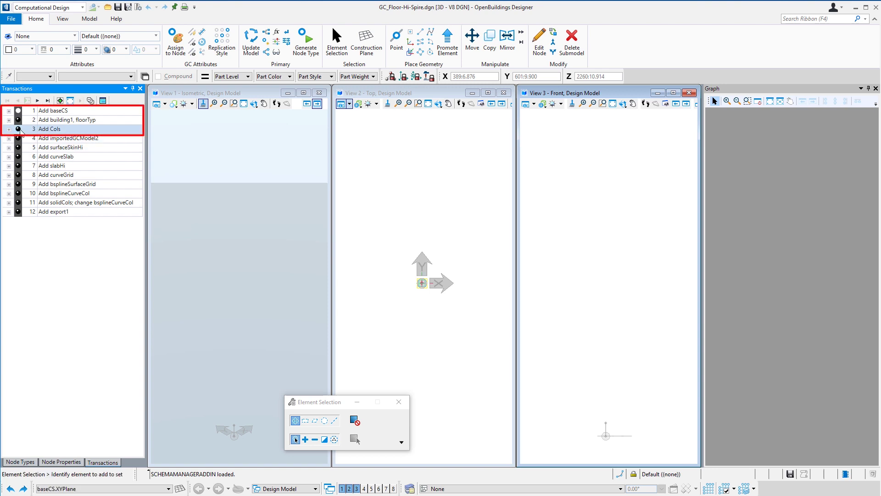
click(770, 101)
scroll(715, 154, down, 1)
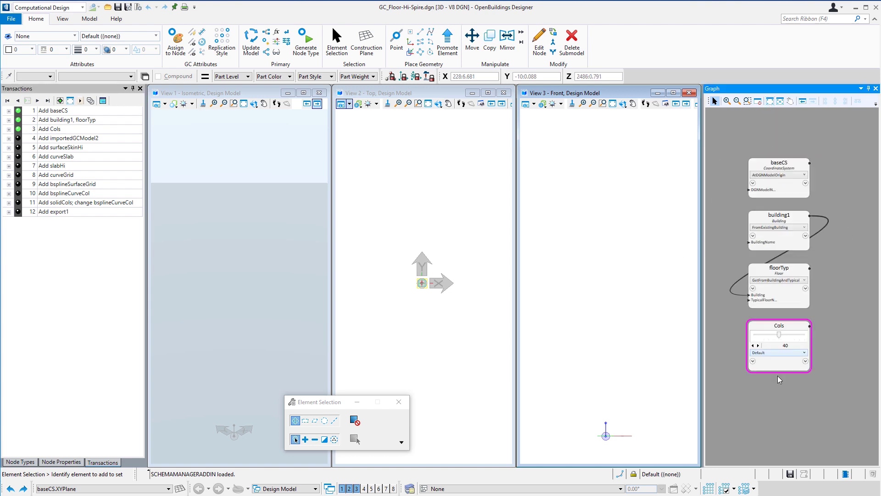
scroll(757, 385, down, 1)
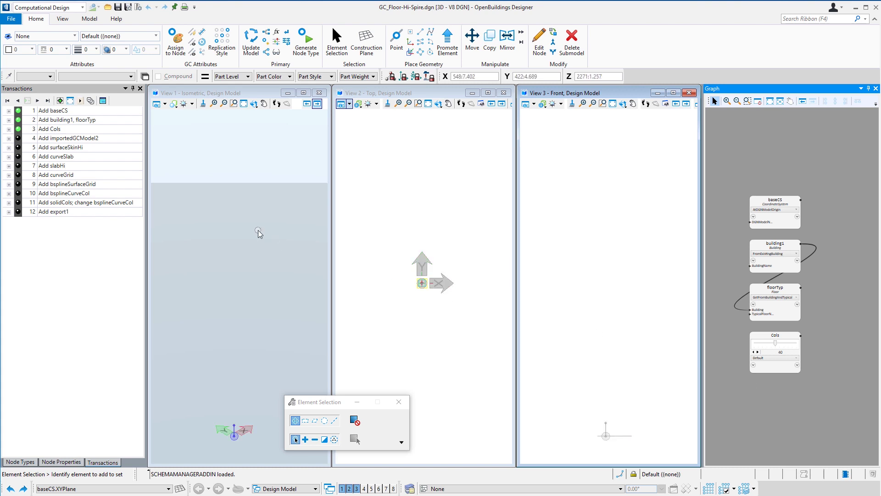
click(18, 138)
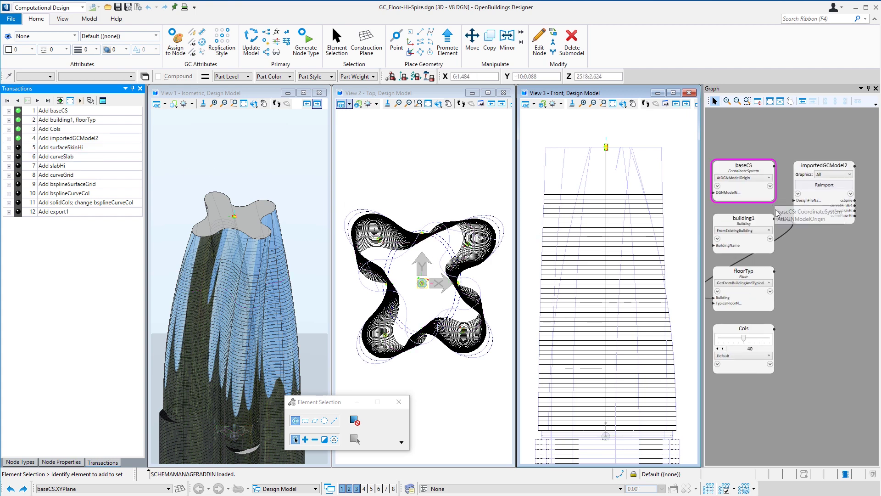
Step: Replay transactions 5 to 8, adding surfaceSkinHi, curveSlab, slabHi and curveGrid to the graph
click(18, 147)
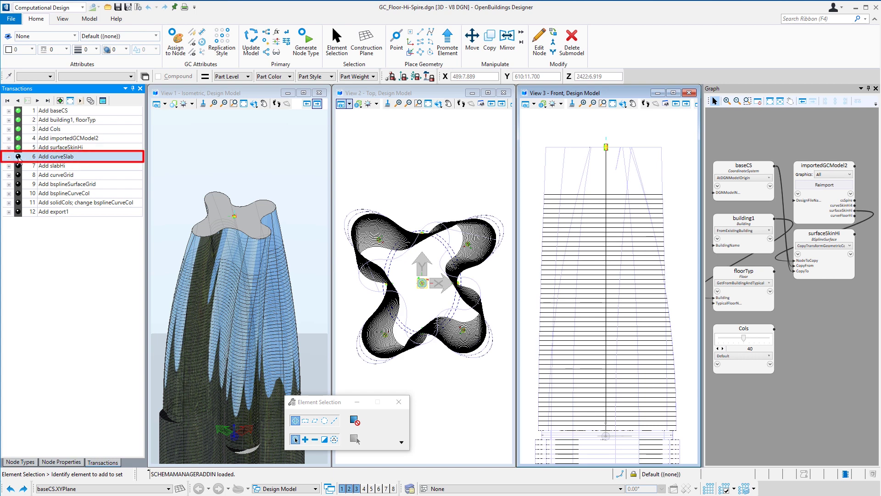
click(18, 166)
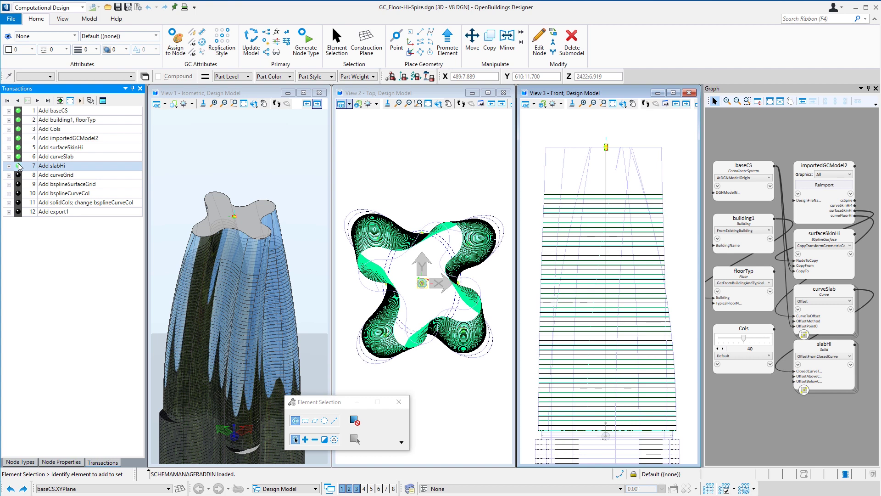
click(21, 175)
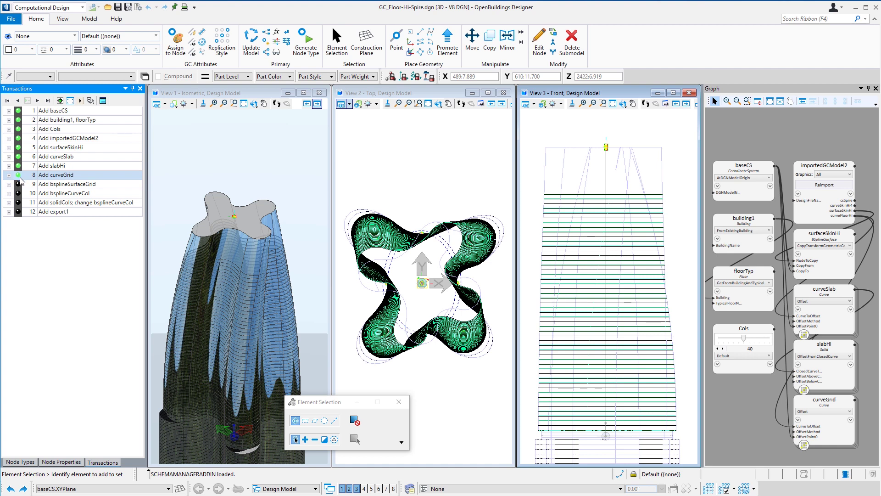
Step: Replay transactions 9 and 10, adding bsplineSurfaceGrid and the vertical bsplineCurveCol column curves
click(20, 184)
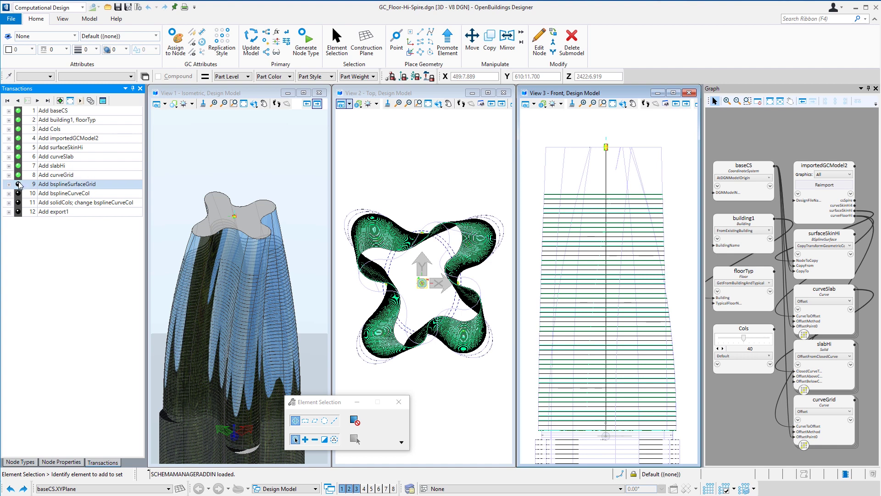
click(19, 184)
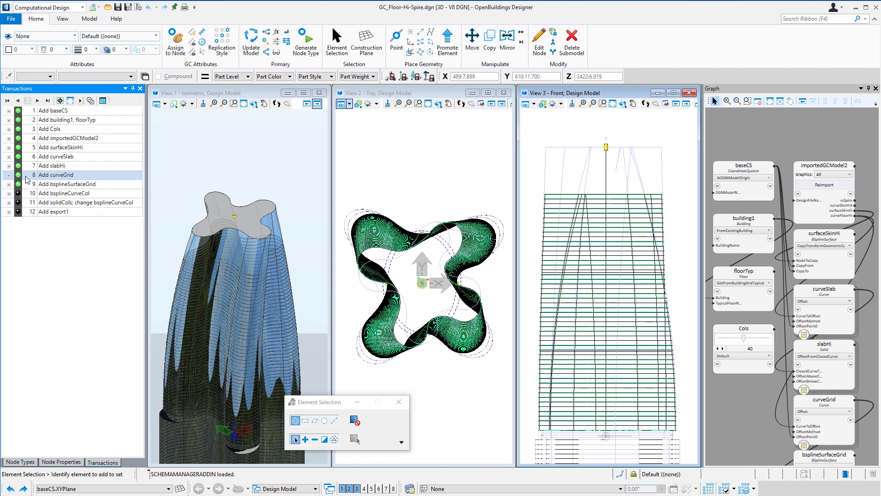
click(21, 192)
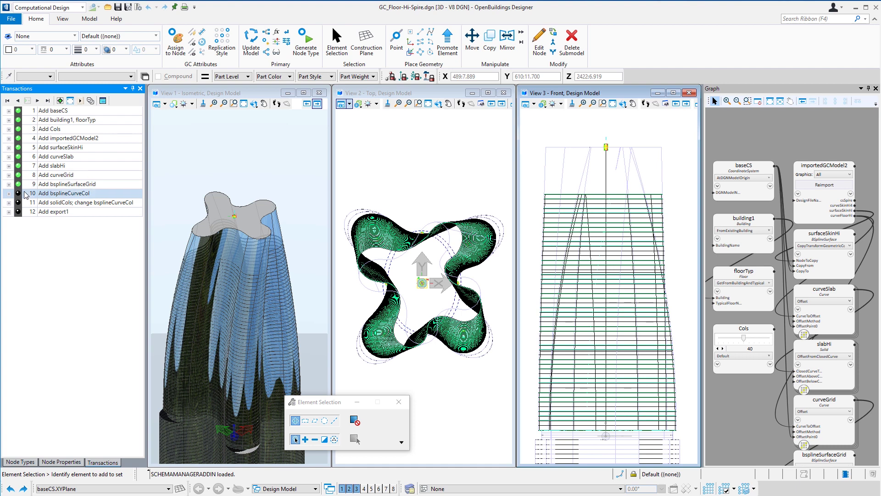
click(18, 194)
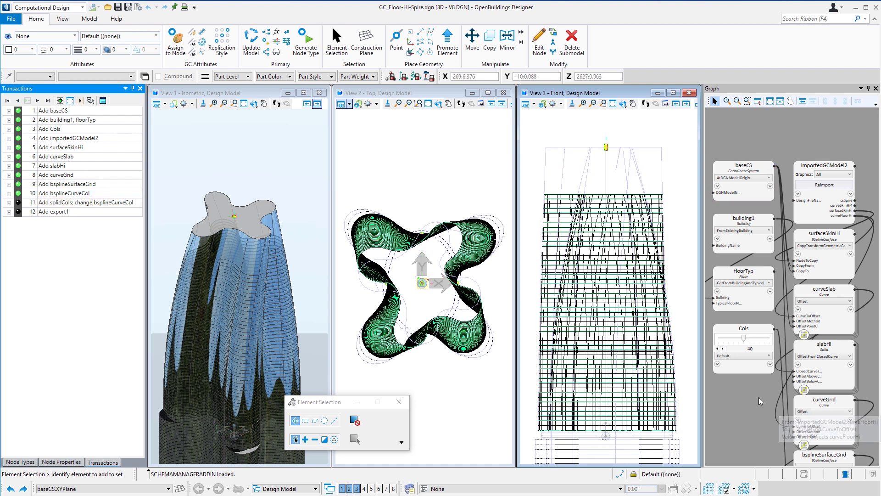
scroll(738, 373, down, 2)
scroll(780, 392, up, 2)
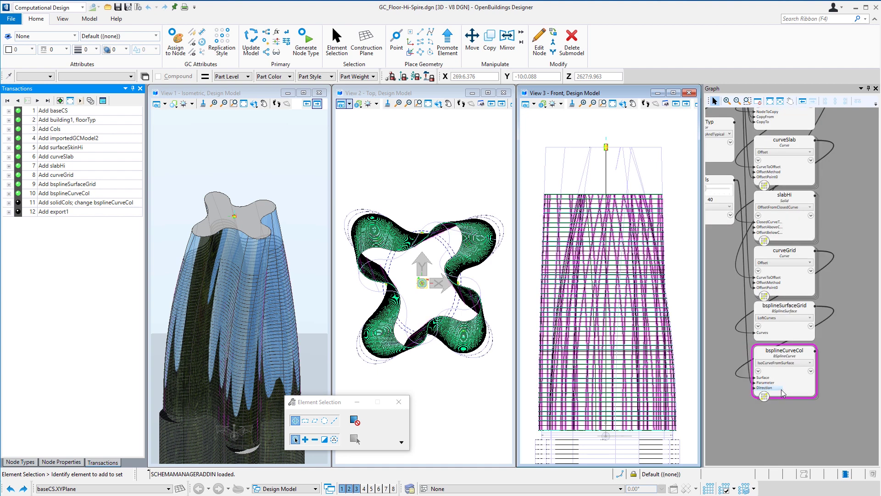
mouse_move(782, 390)
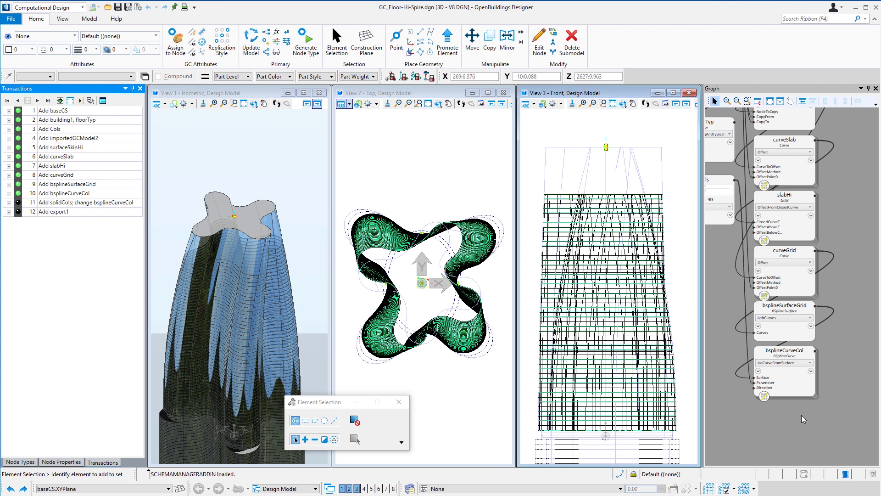
Step: Replay transactions 11 and 12 (solidCols, export1) and export the model to A_Floor-Hi-Spire.dgn
click(20, 202)
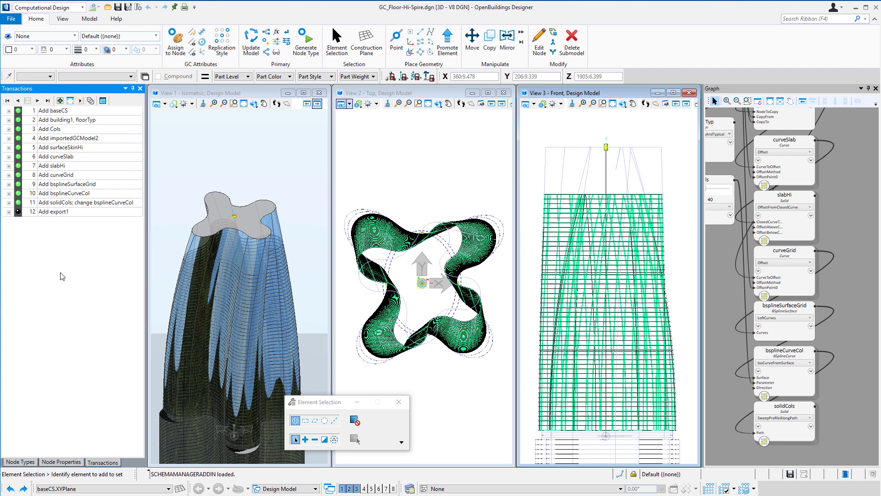
click(18, 212)
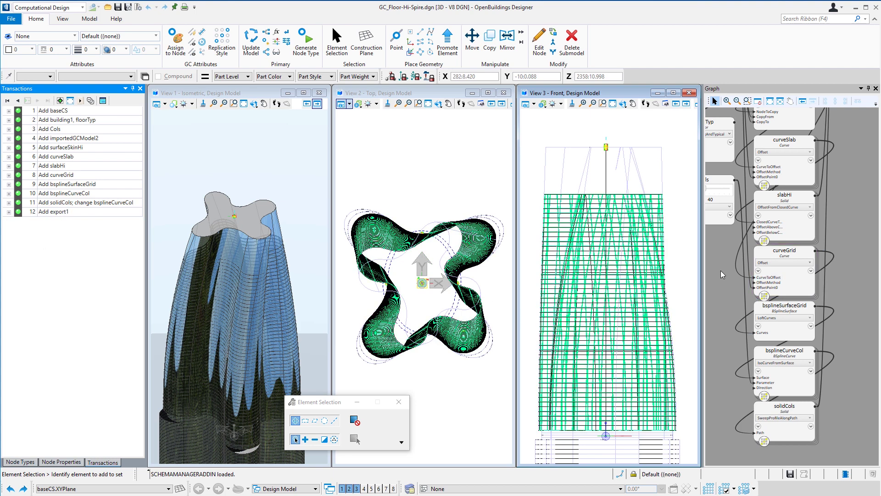
scroll(721, 271, down, 5)
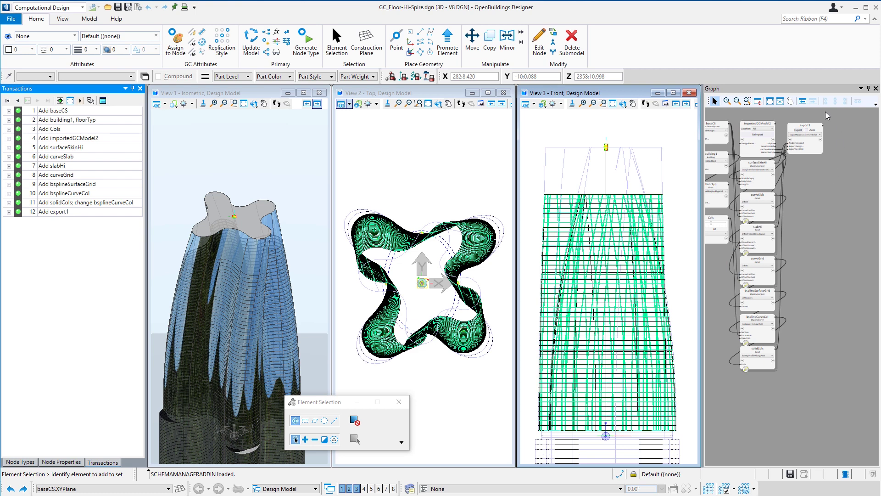
scroll(825, 112, up, 4)
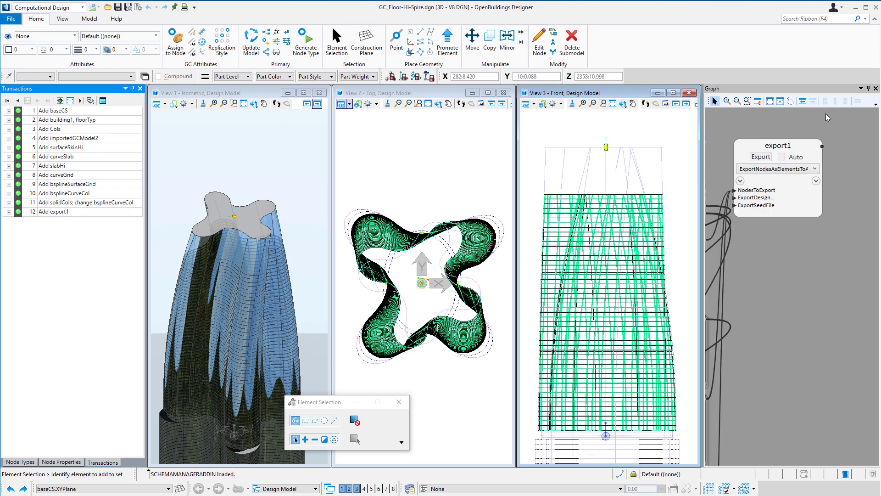
mouse_move(759, 200)
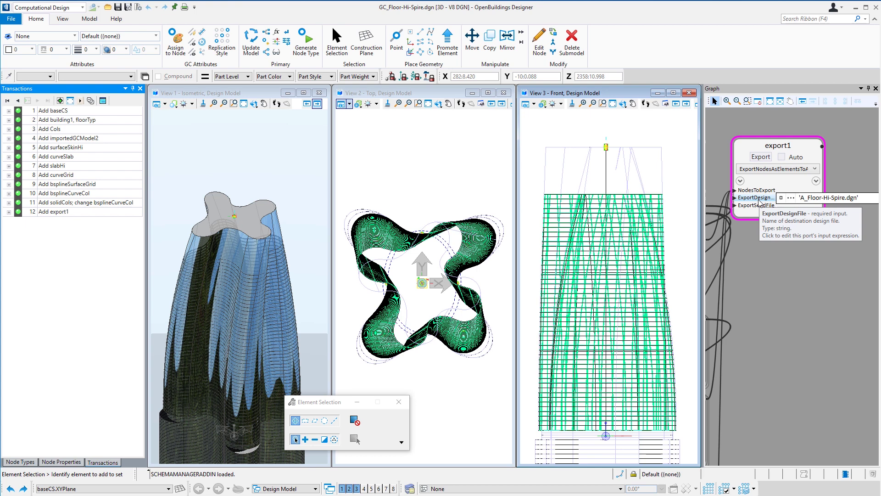
click(761, 157)
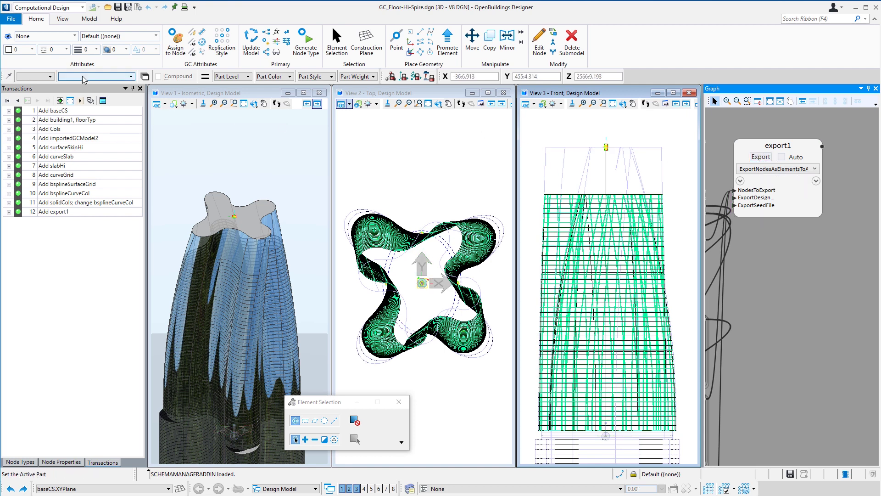
Step: Browse to the Designs folder and open A_Floor-Hi-Spire.dgn
click(18, 21)
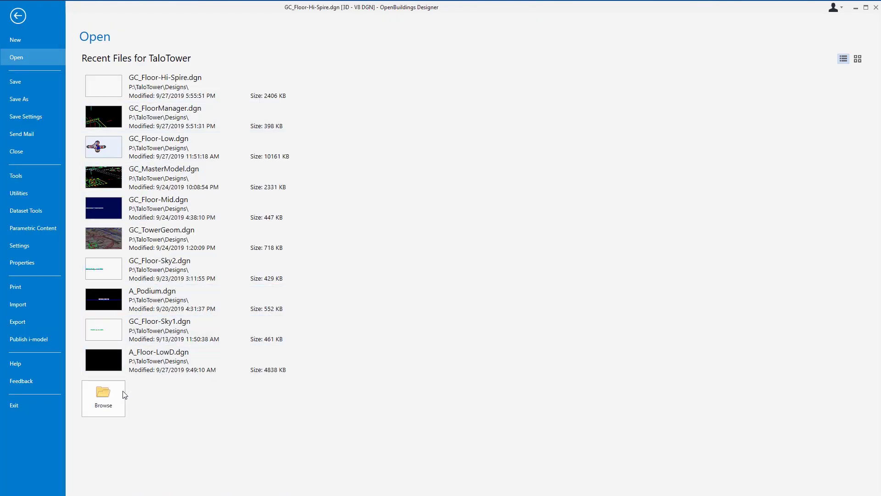
click(120, 394)
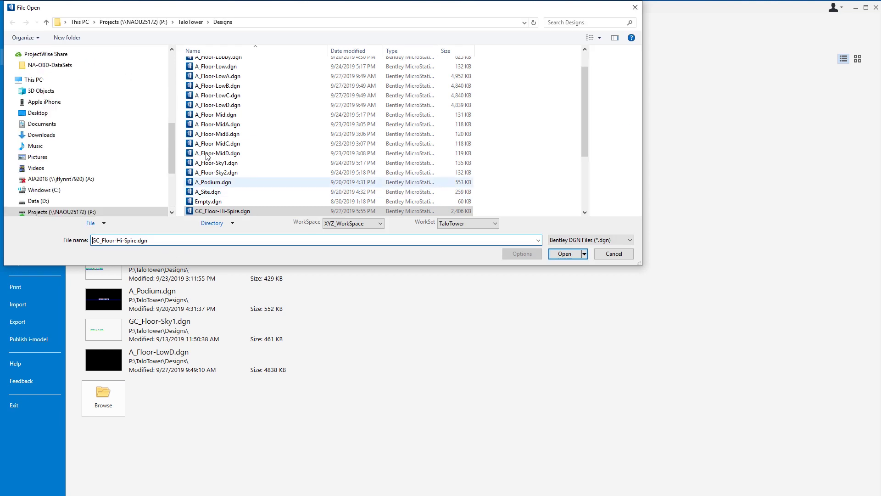
scroll(221, 95, up, 1)
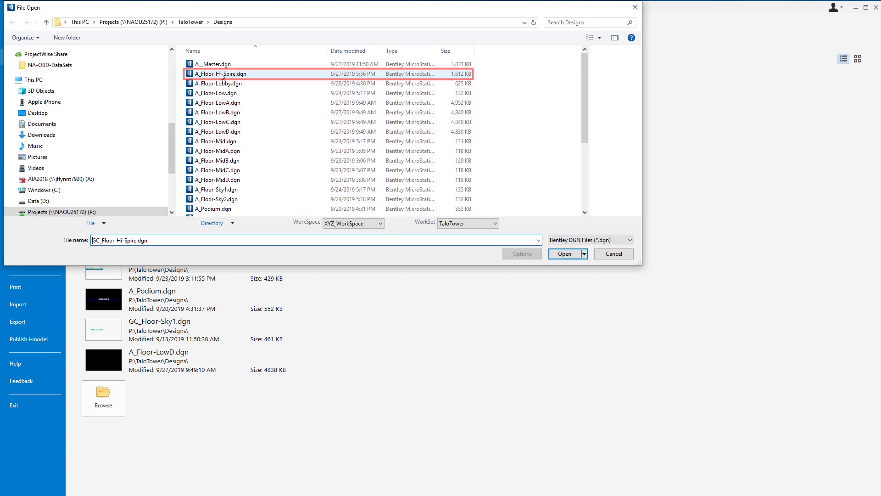
click(566, 255)
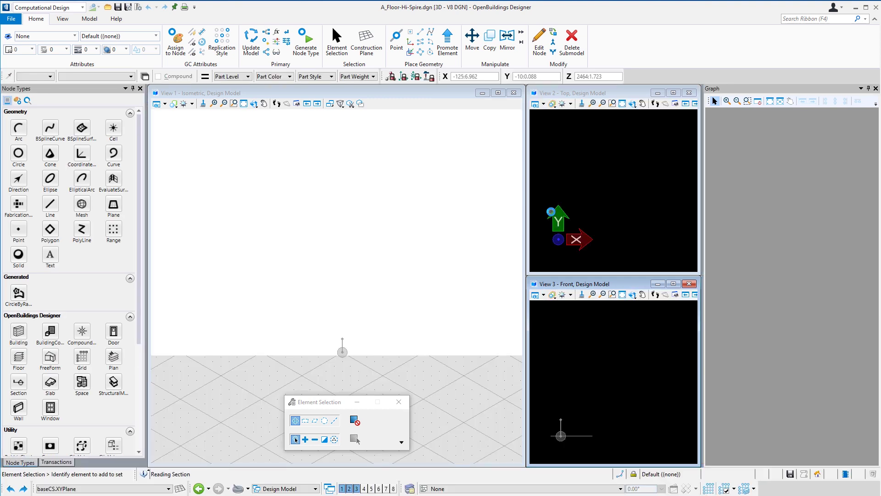
Step: Fit the exported tower in View 1 and select its skin surface to inspect it
click(244, 103)
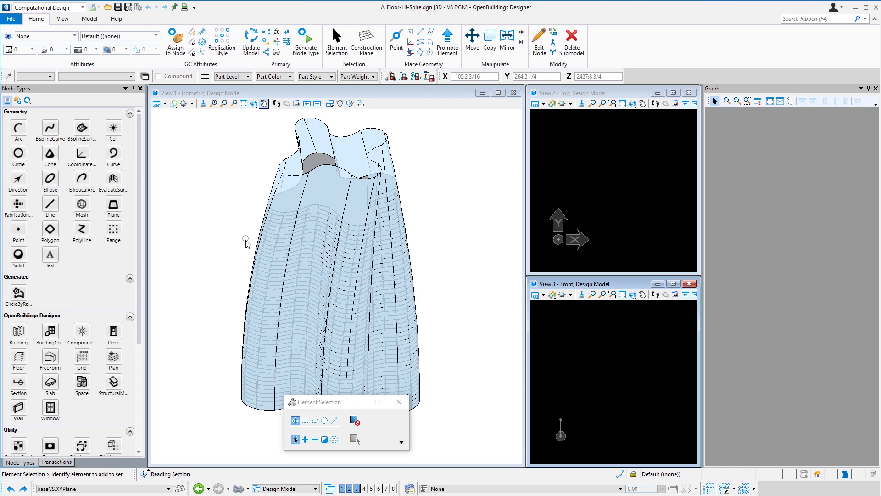
click(273, 277)
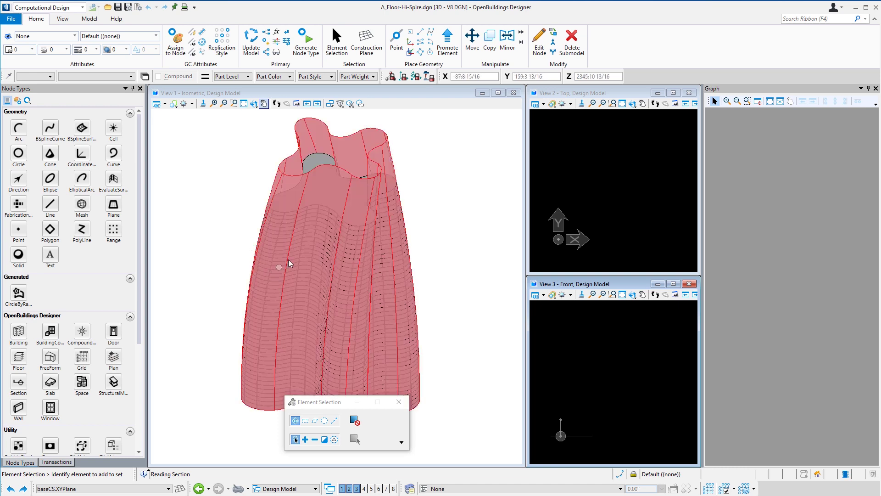